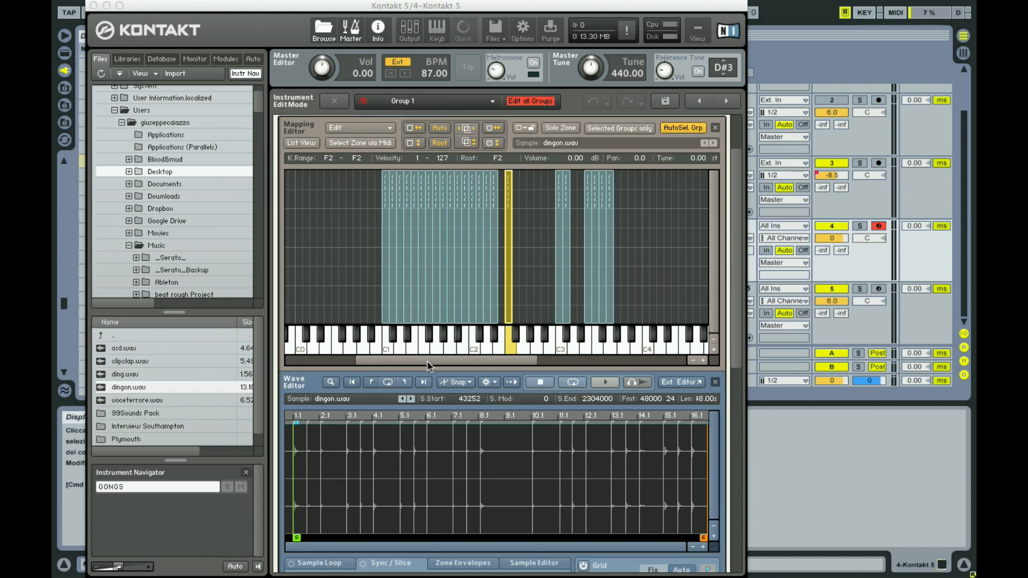
- Close the Kontakt window and leave the 5 Absynth 5 track as the only track armed for recording
click(878, 226)
click(878, 163)
click(93, 6)
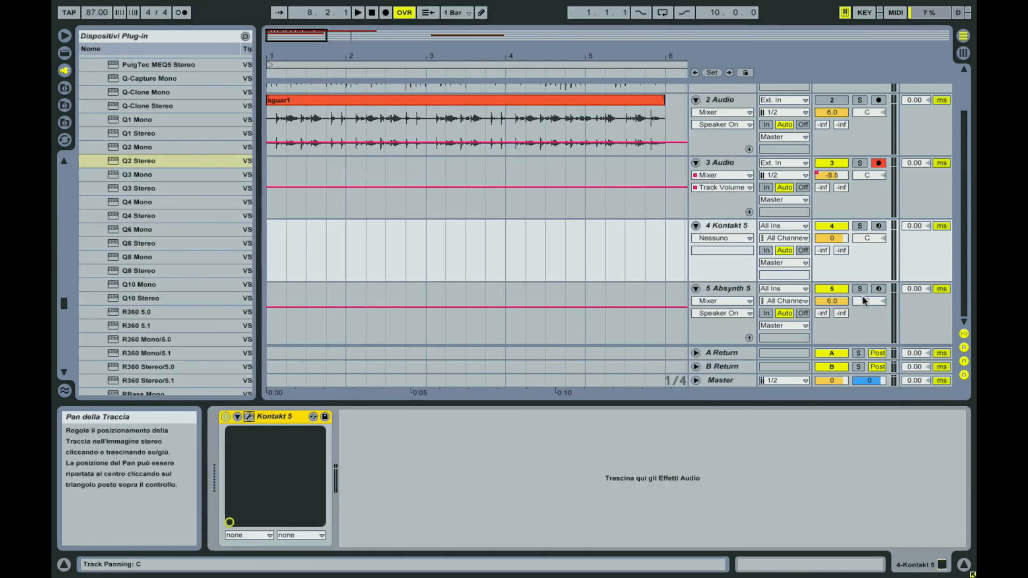
click(887, 291)
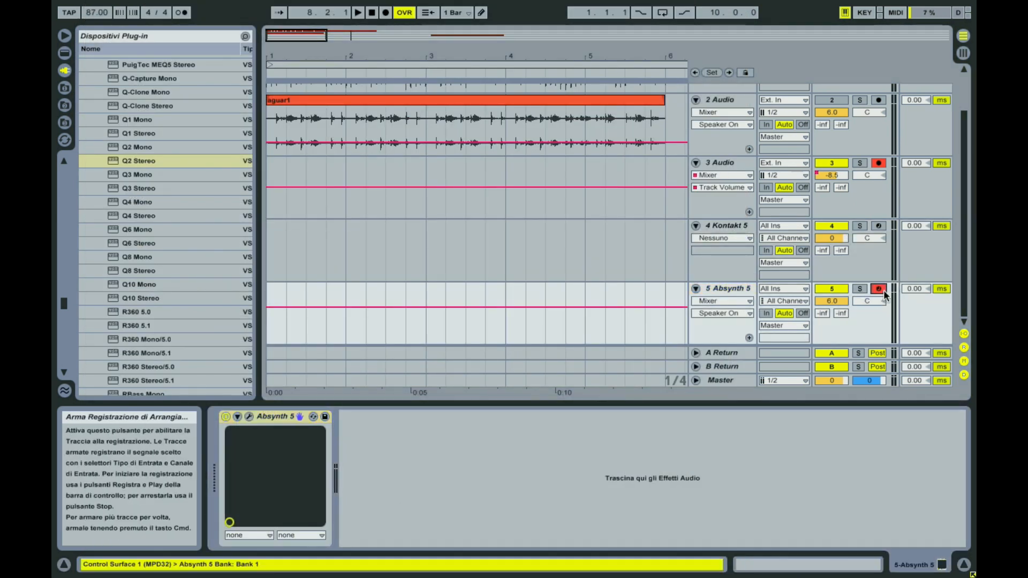
click(878, 163)
- Open the Absynth 5 device's plug-in editor on its patch page
click(751, 281)
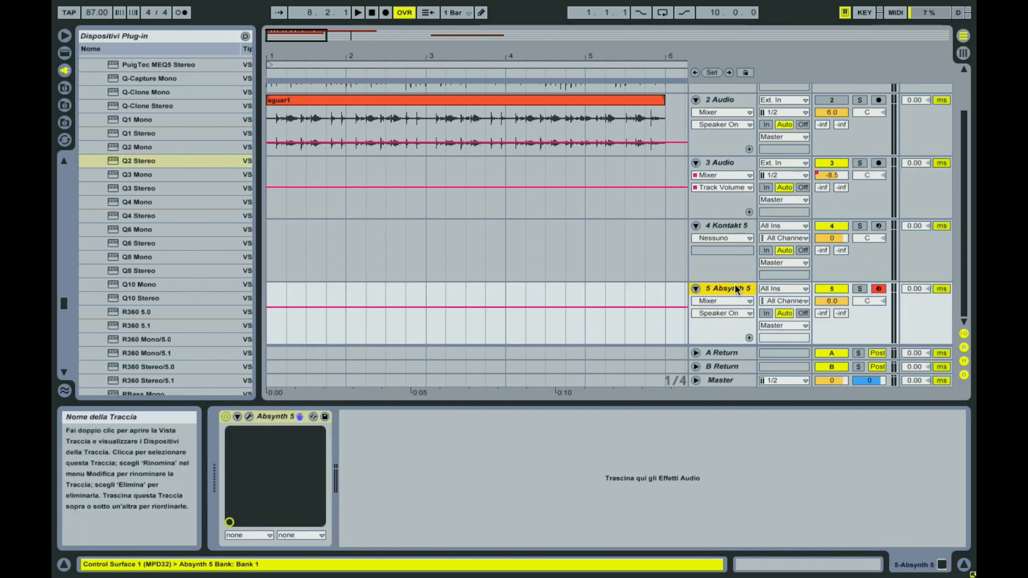
click(249, 417)
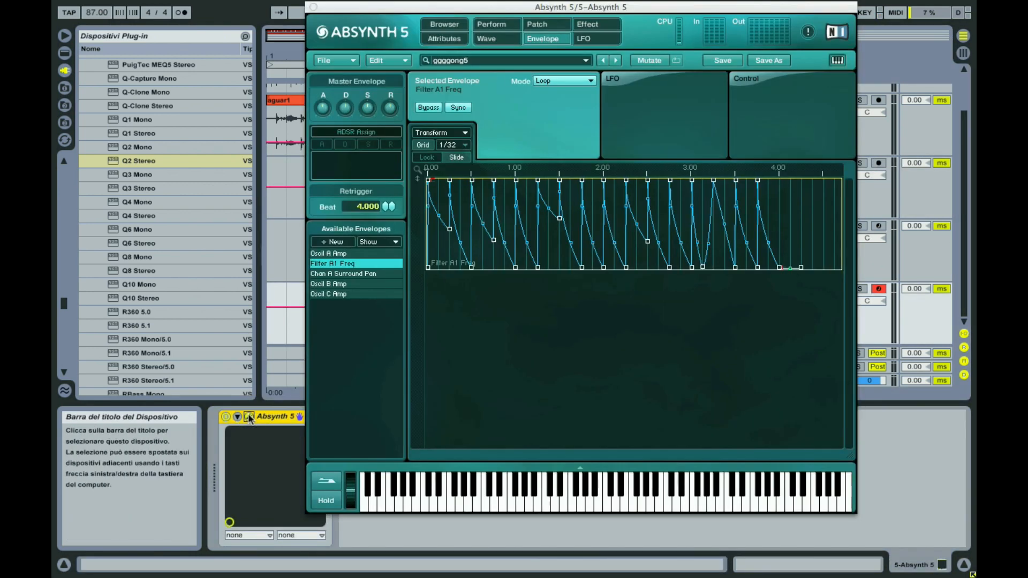
click(537, 26)
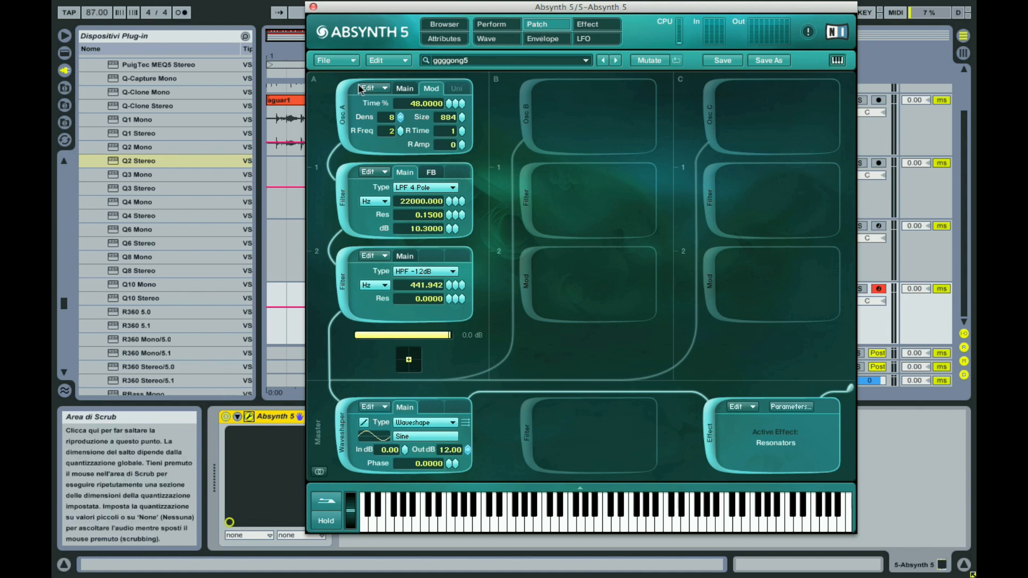
- Review oscillator A's main and modulation settings, the Filter A1 Freq envelope and the Resonators effect
click(406, 89)
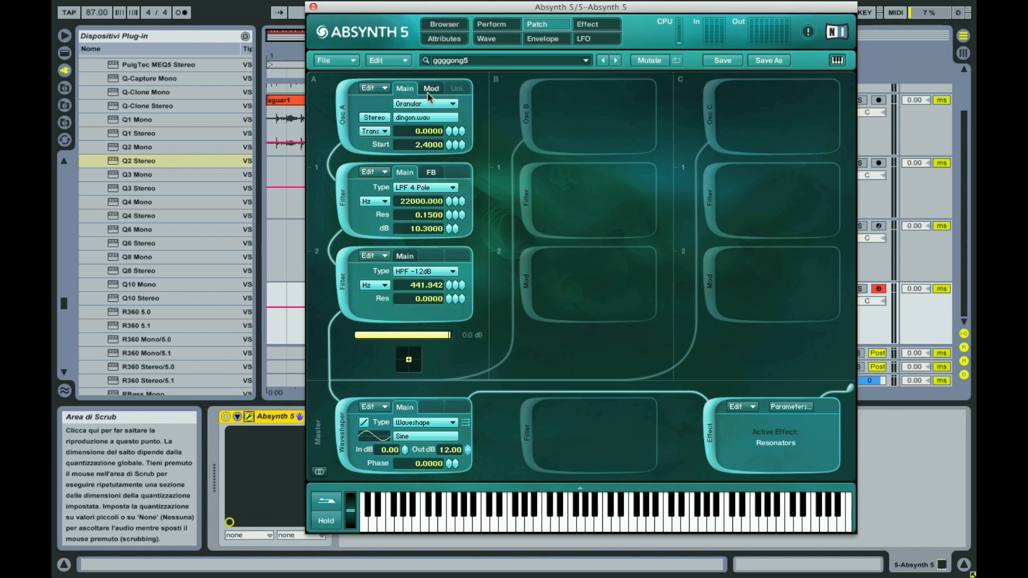
click(427, 92)
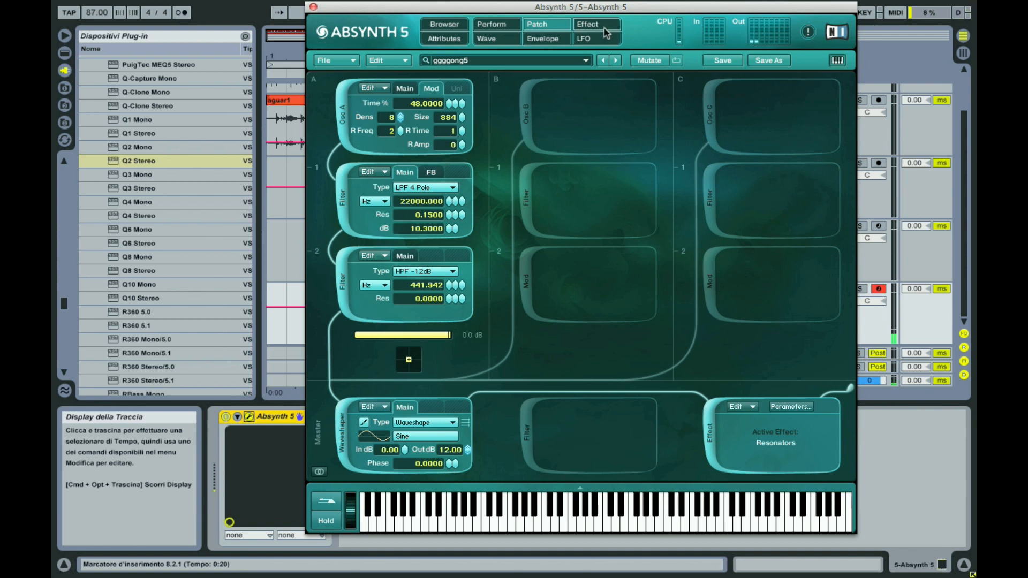
click(545, 42)
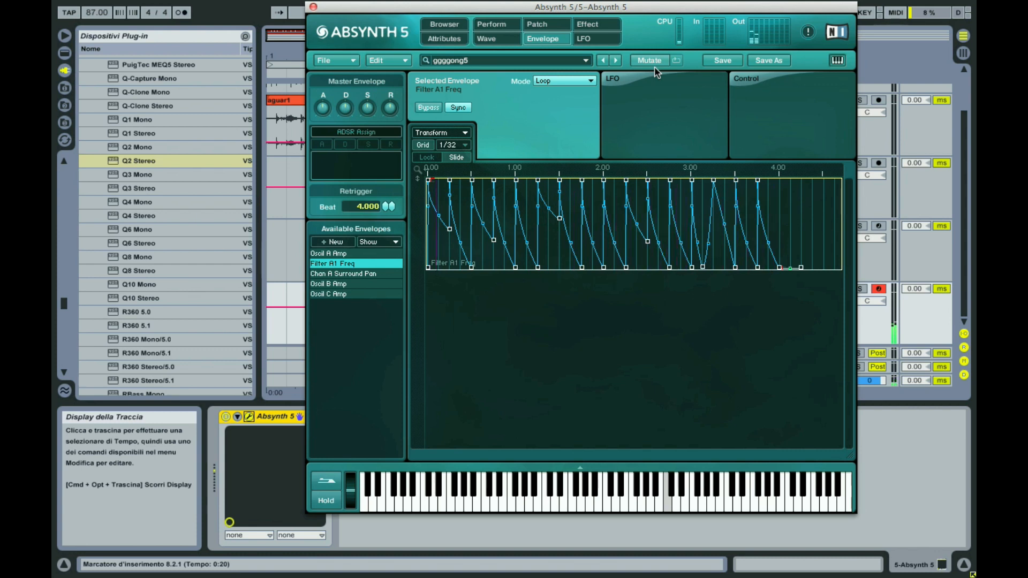
click(598, 28)
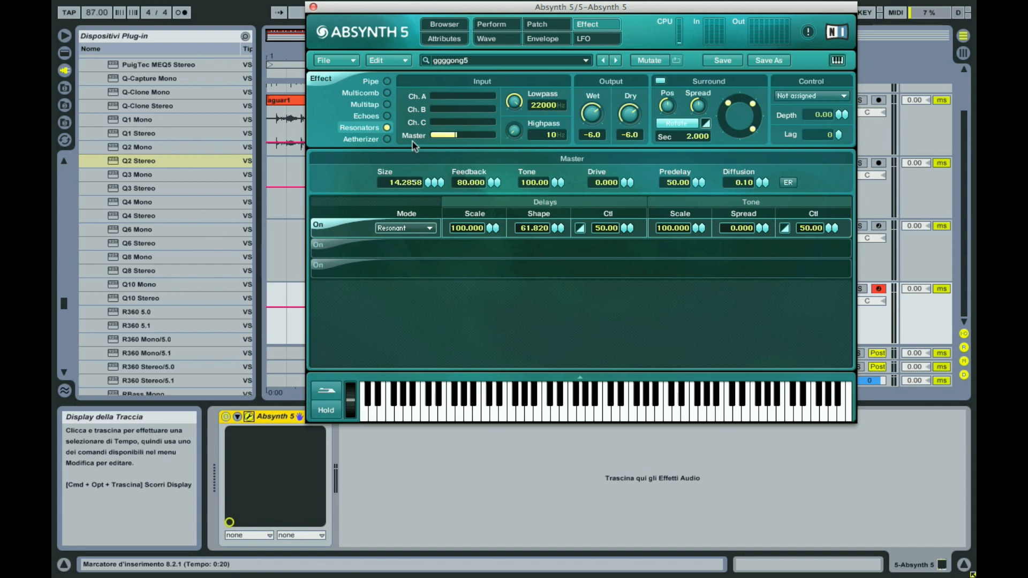
- Add two breakpoints to the Filter A1 Freq envelope between beats 1.00 and 1.25, forming an extra drop and rise
click(540, 39)
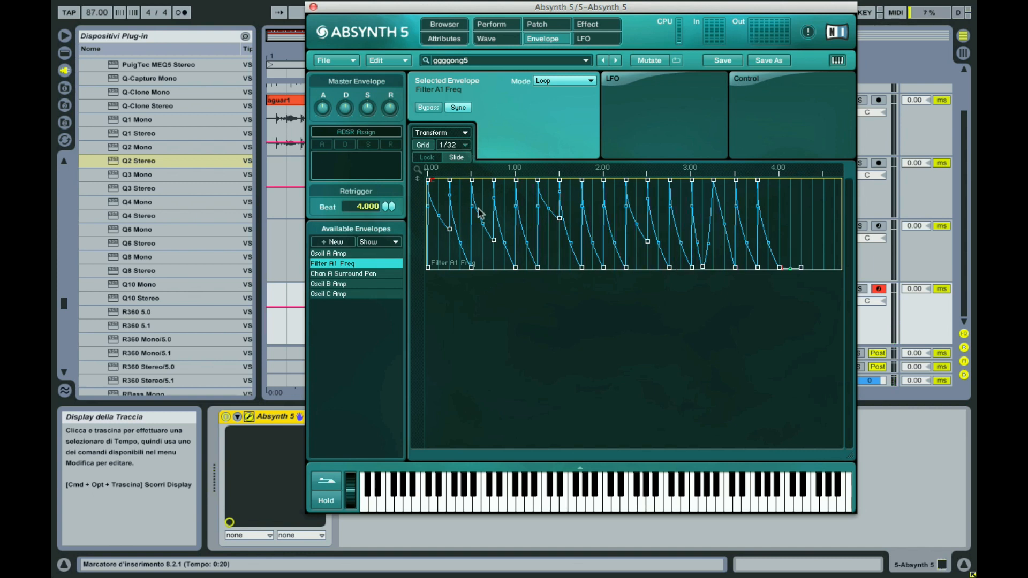
drag(427, 174, 426, 207)
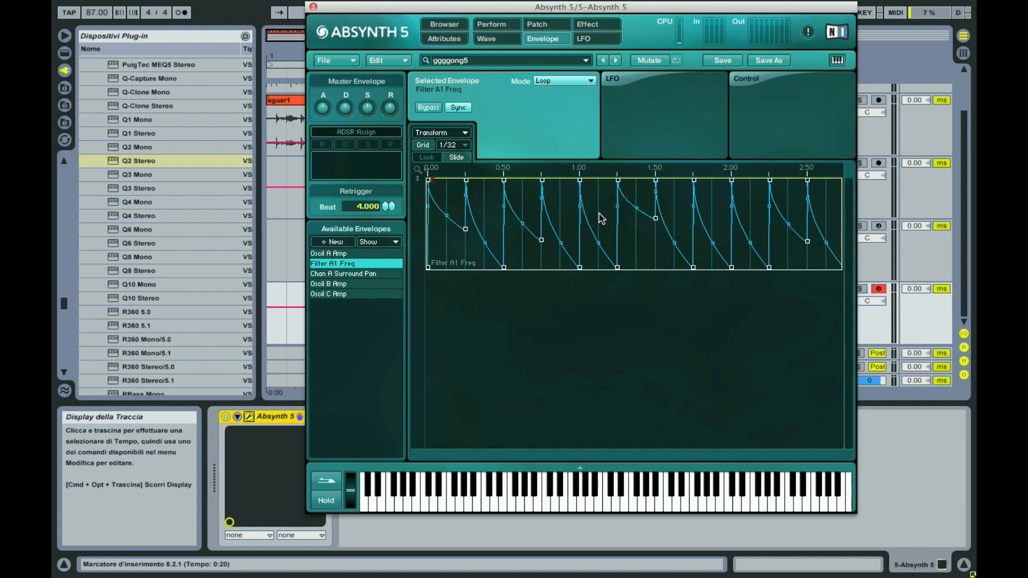
drag(601, 217, 599, 261)
drag(599, 217, 599, 199)
drag(616, 267, 619, 270)
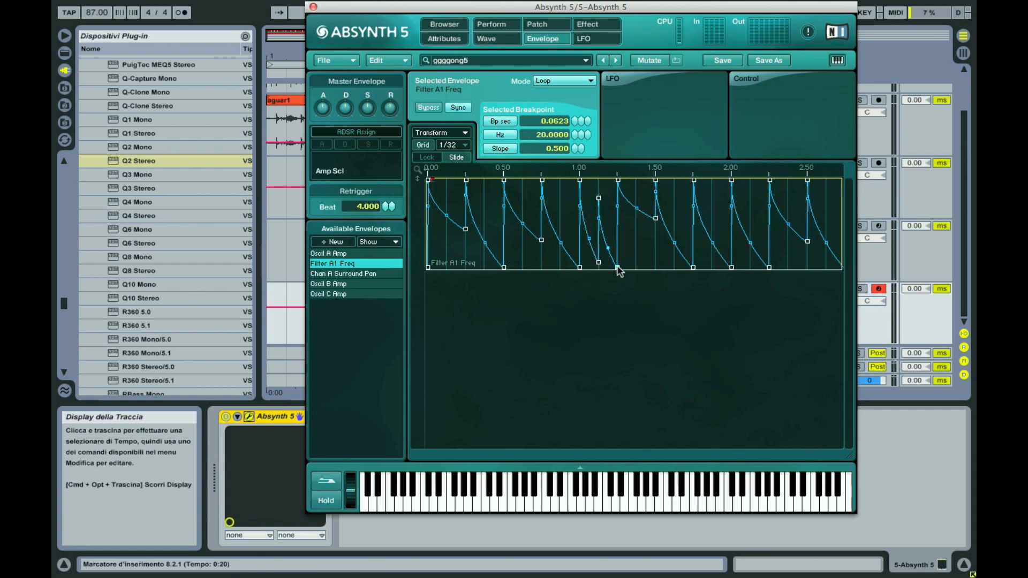
- Add a low 20 Hz breakpoint and a high one at about 10589 Hz between beats 2.25 and 2.50 of the filter envelope
click(791, 209)
click(786, 240)
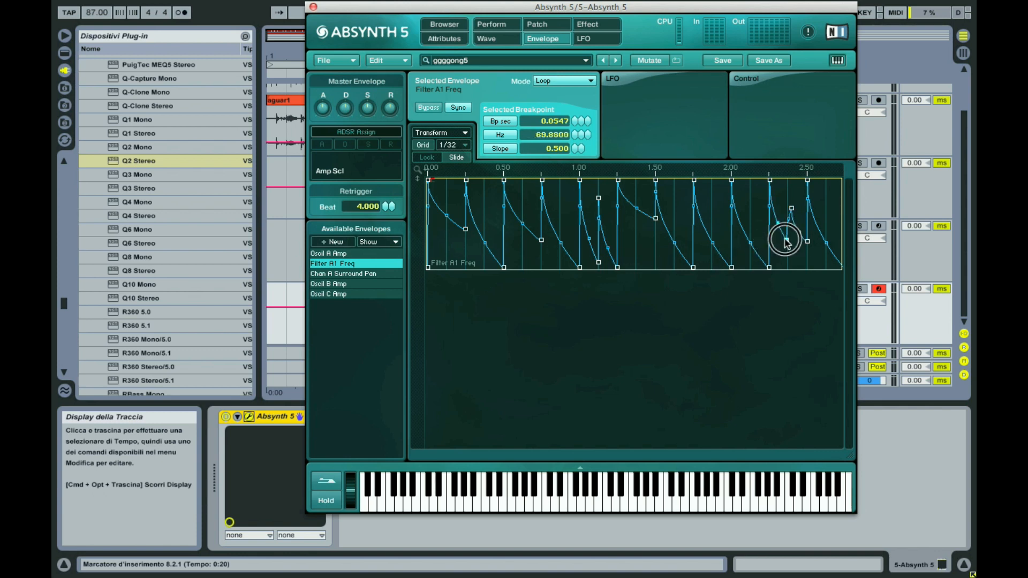
drag(791, 208, 788, 268)
click(788, 241)
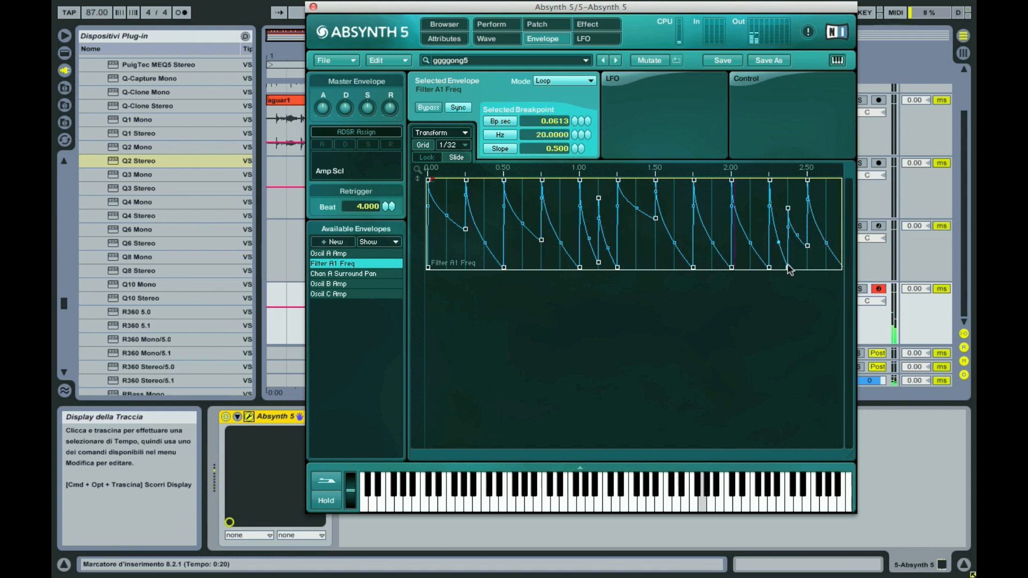
drag(788, 208, 788, 205)
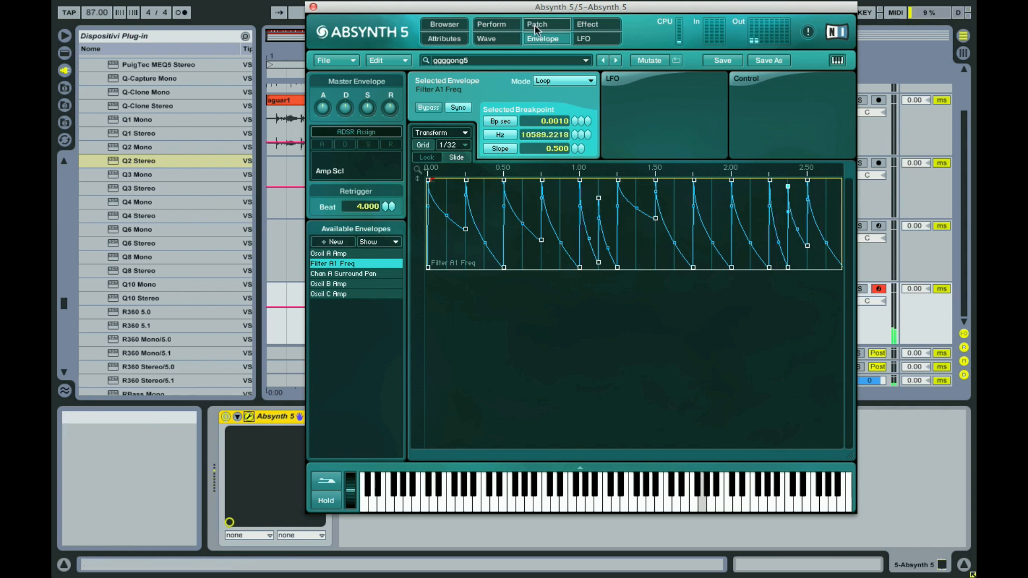
- Set the resonance of channel A's LPF 4 Pole filter to 0.6200 in the patch
click(535, 25)
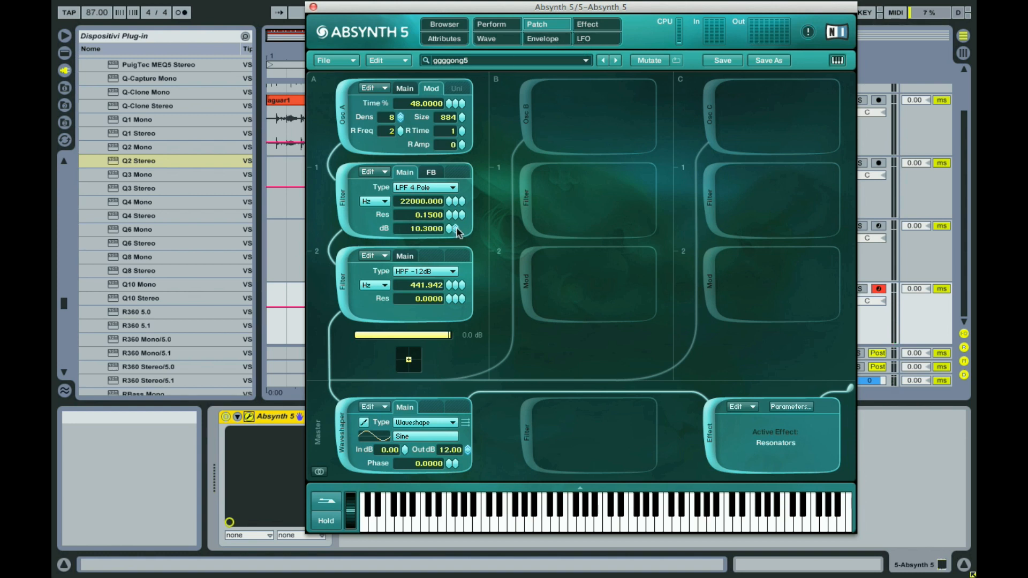
drag(451, 223, 450, 219)
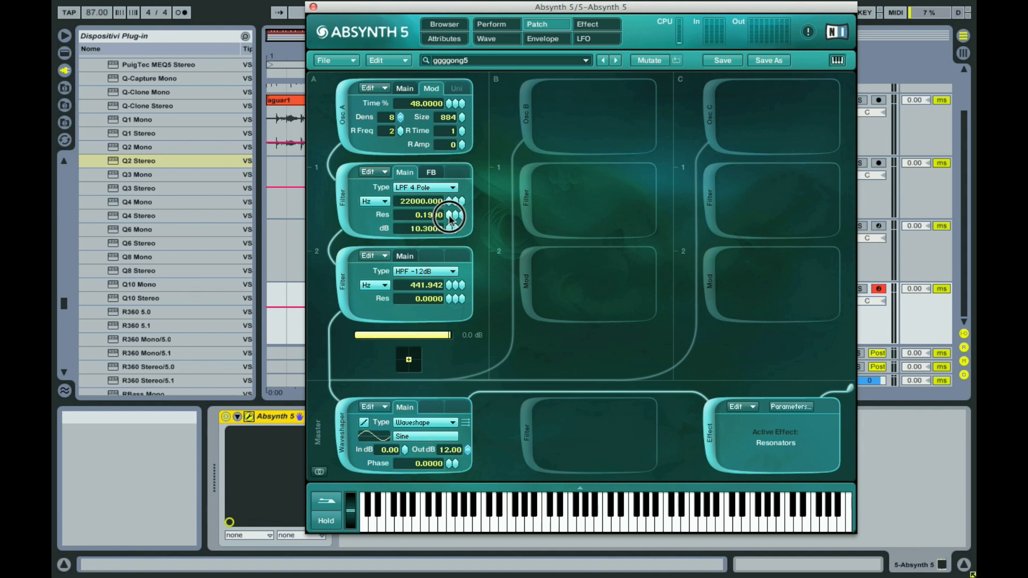
drag(450, 219, 439, 186)
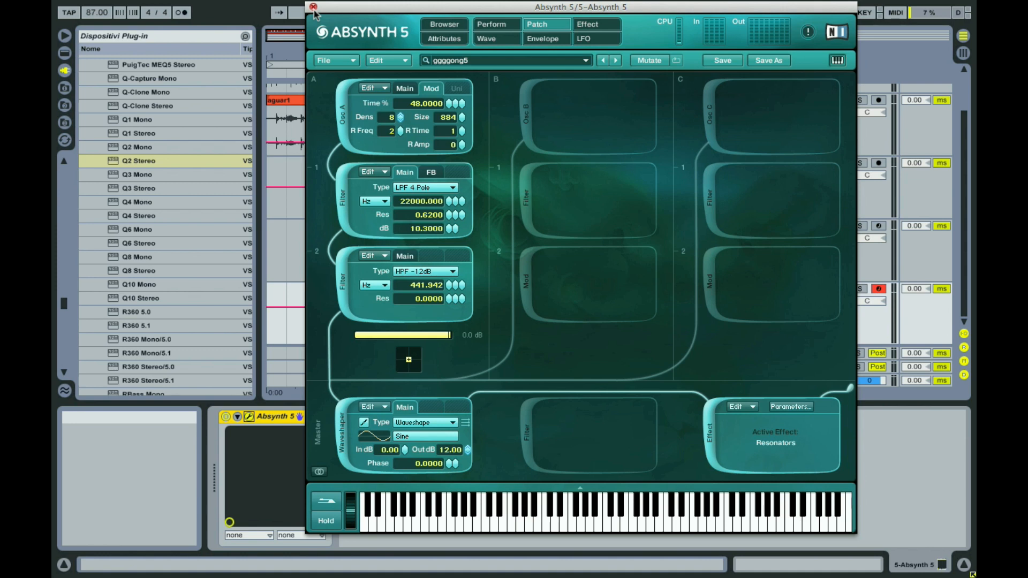
- Close the Absynth editor and listen to the 1 Audio track from the start of the arrangement
click(314, 7)
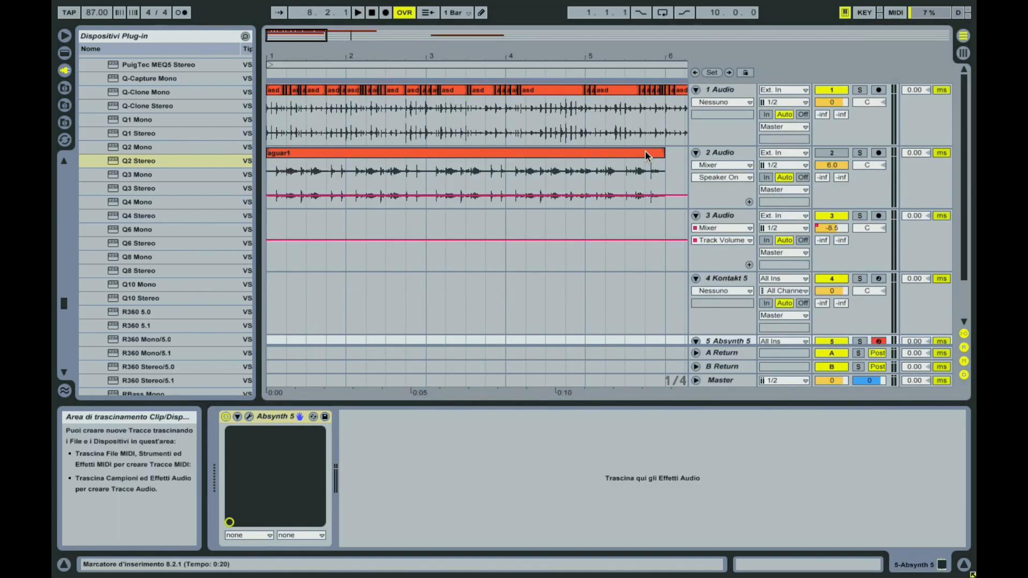
click(724, 89)
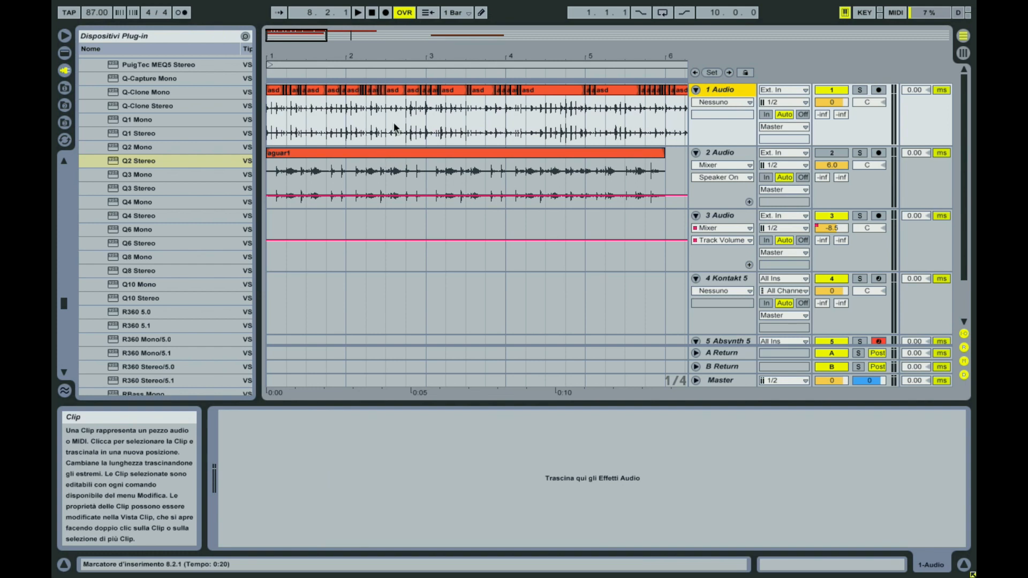
key(Home)
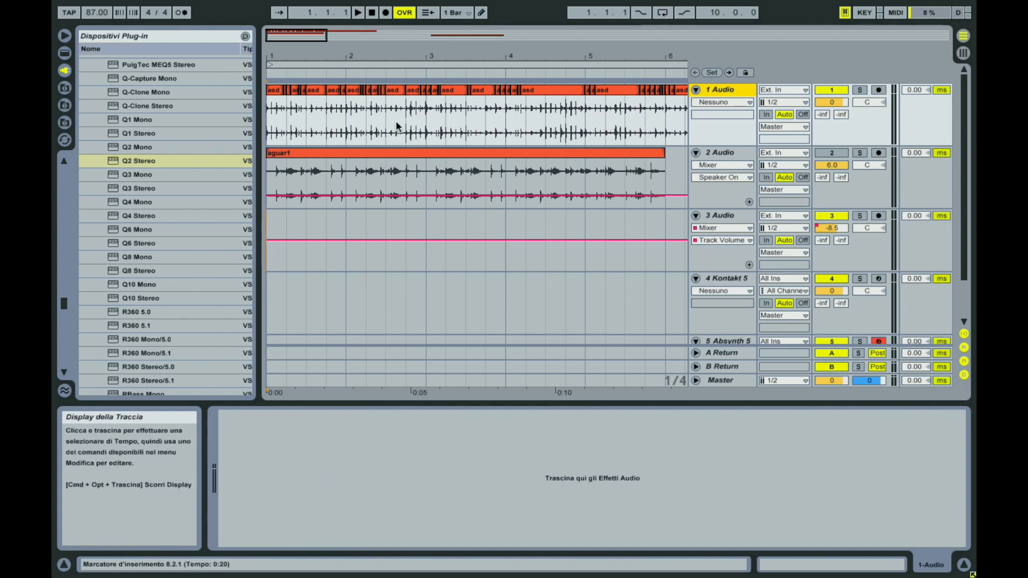
key(space)
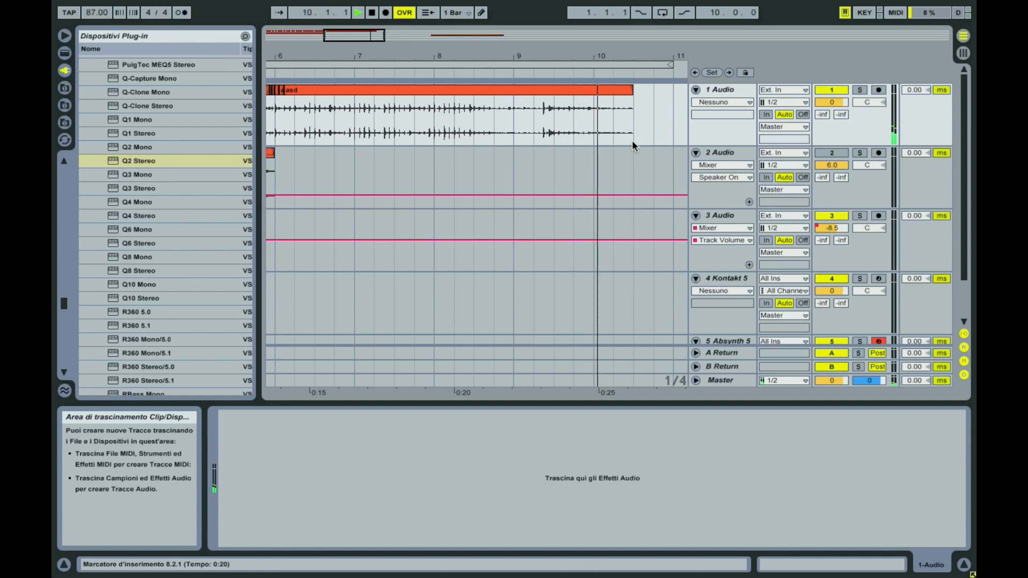
key(space)
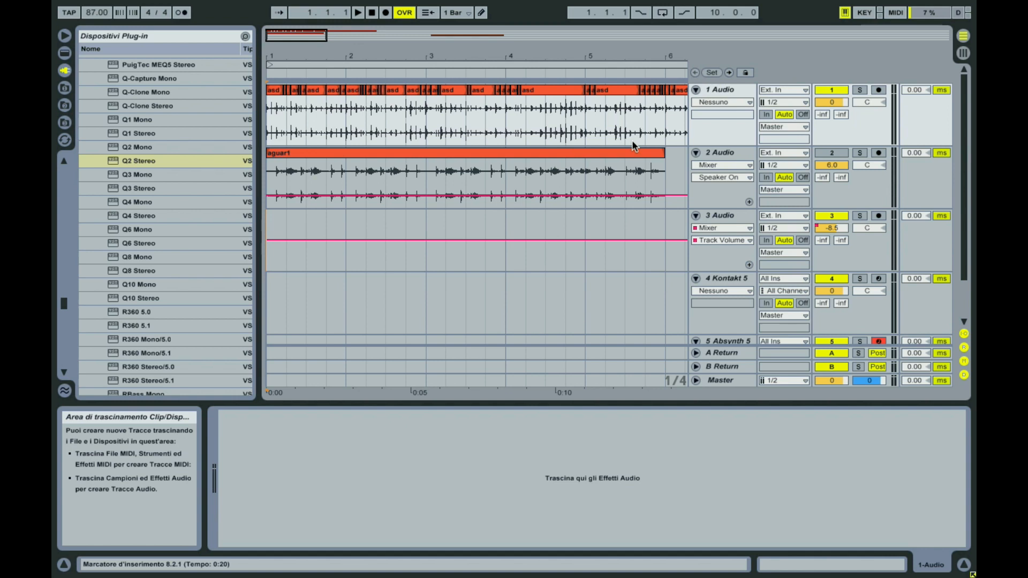
- Activate the 2 Audio track and audition its aguar1 clip in solo from the start, turning solo off when done
click(823, 155)
click(858, 153)
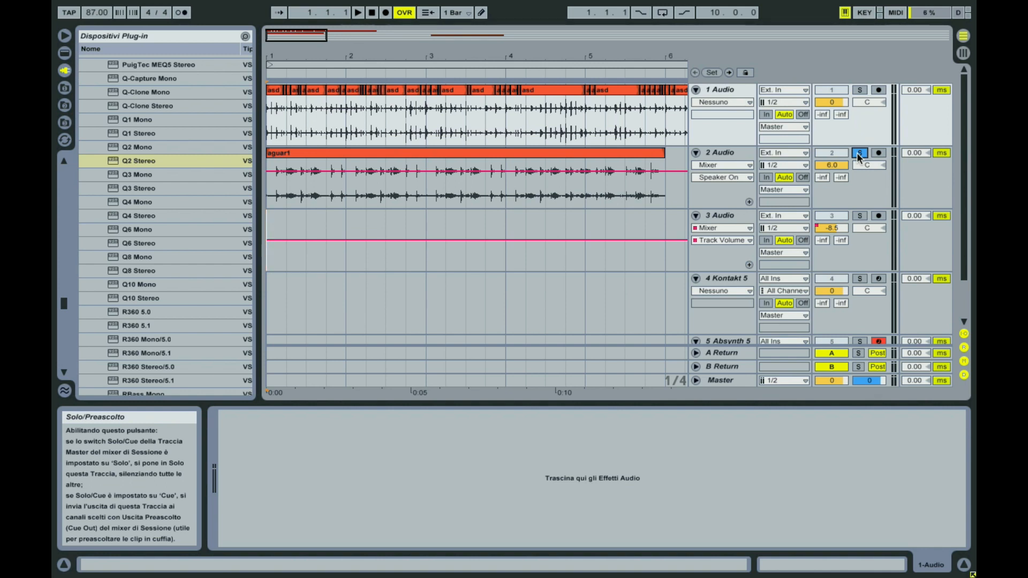
key(space)
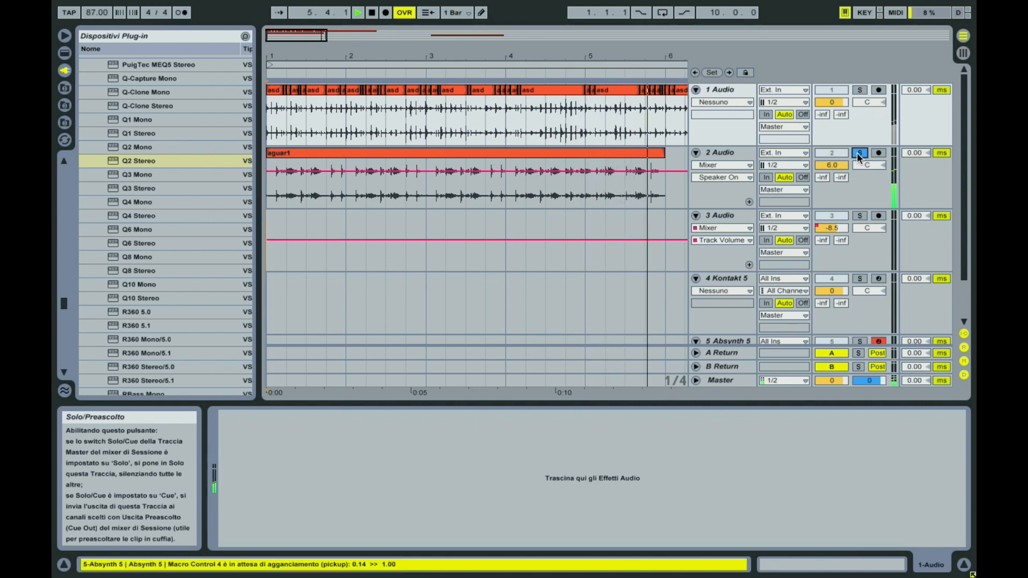
key(space)
click(857, 154)
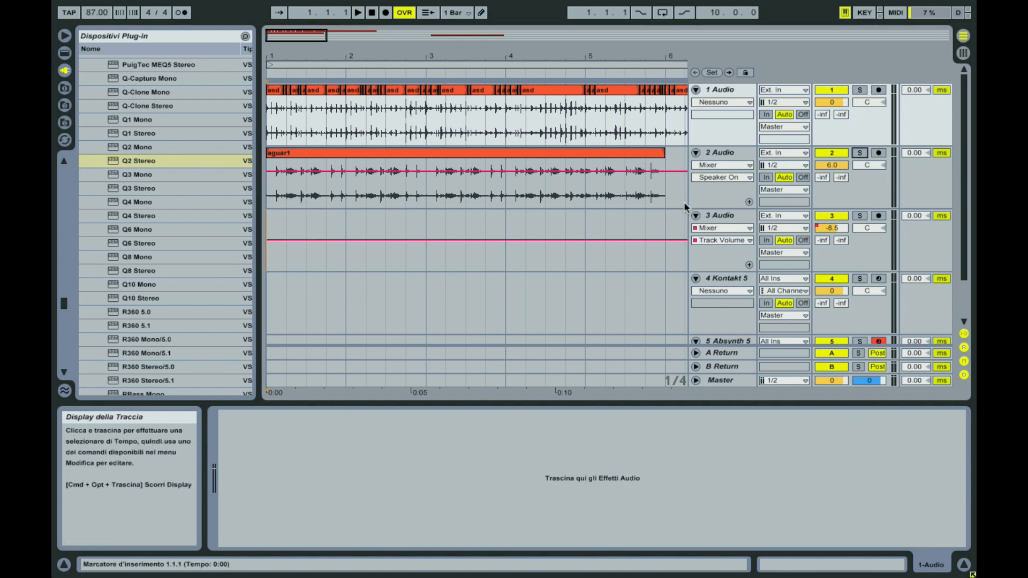
- Solo the 1 Audio track and play it back
scroll(641, 148, right, 2)
scroll(640, 143, right, 3)
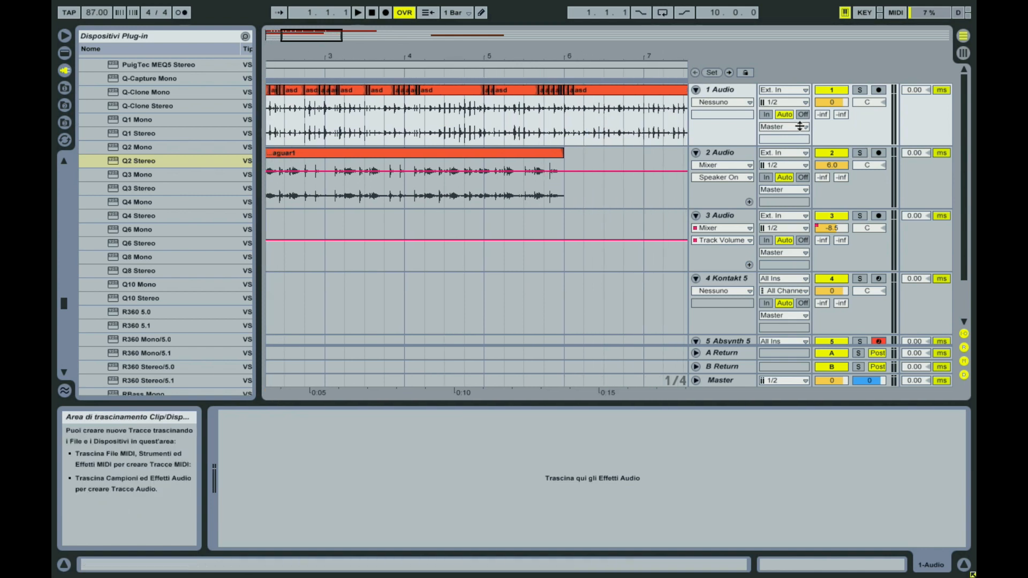
click(858, 91)
key(space)
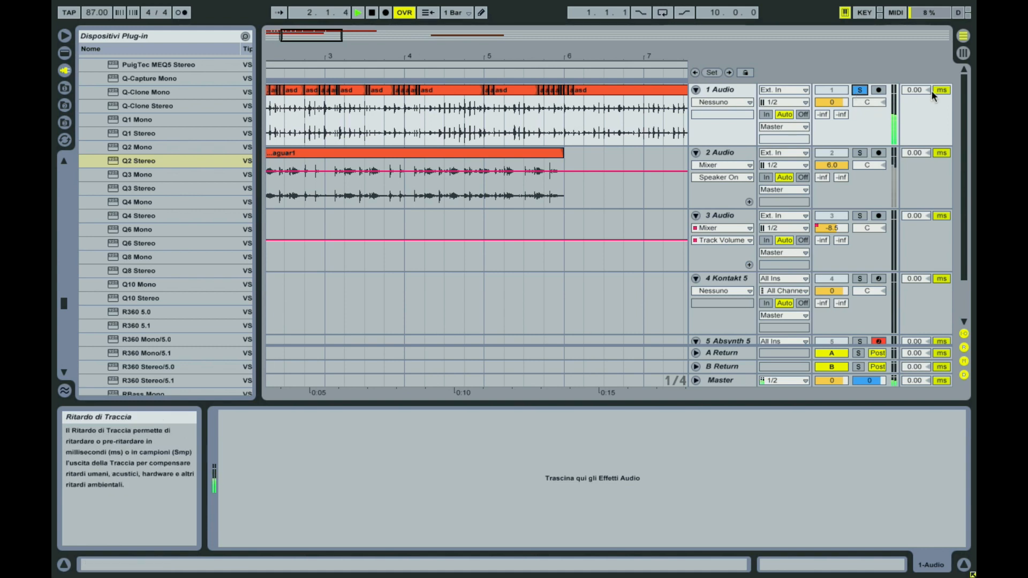
- Lower the 1 Audio track's volume to -11.0 dB in the session mixer and return to the arrangement
click(965, 53)
drag(313, 288, 312, 315)
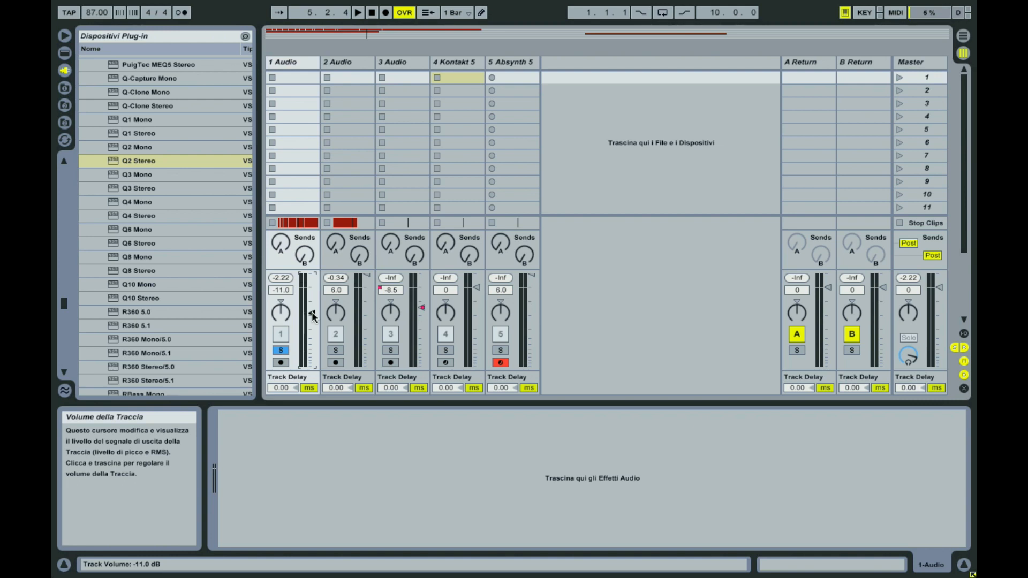
click(964, 39)
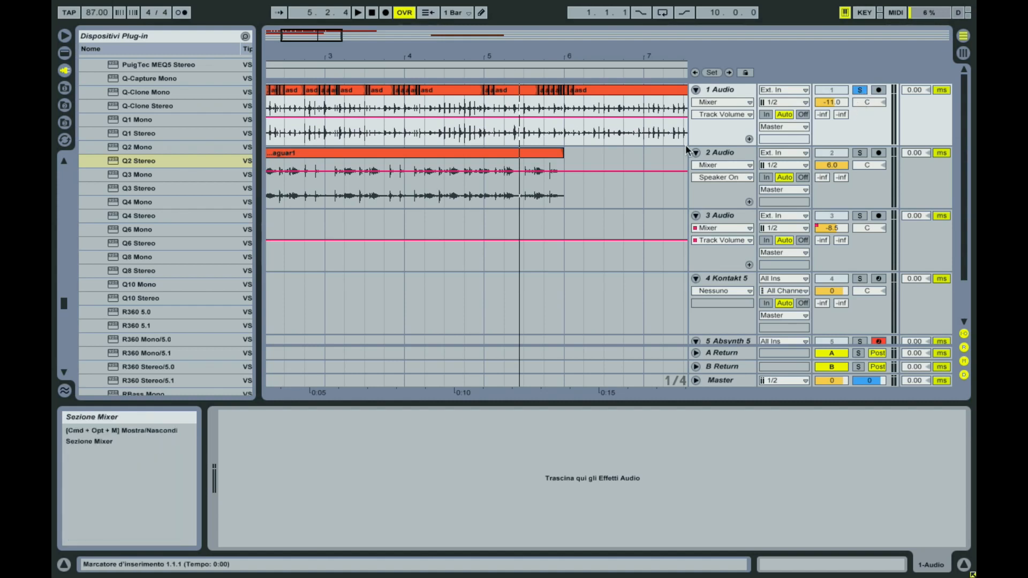
- Solo the 3 Audio track and play the 02_Panorama clip from its start at bar 15
scroll(682, 146, right, 10)
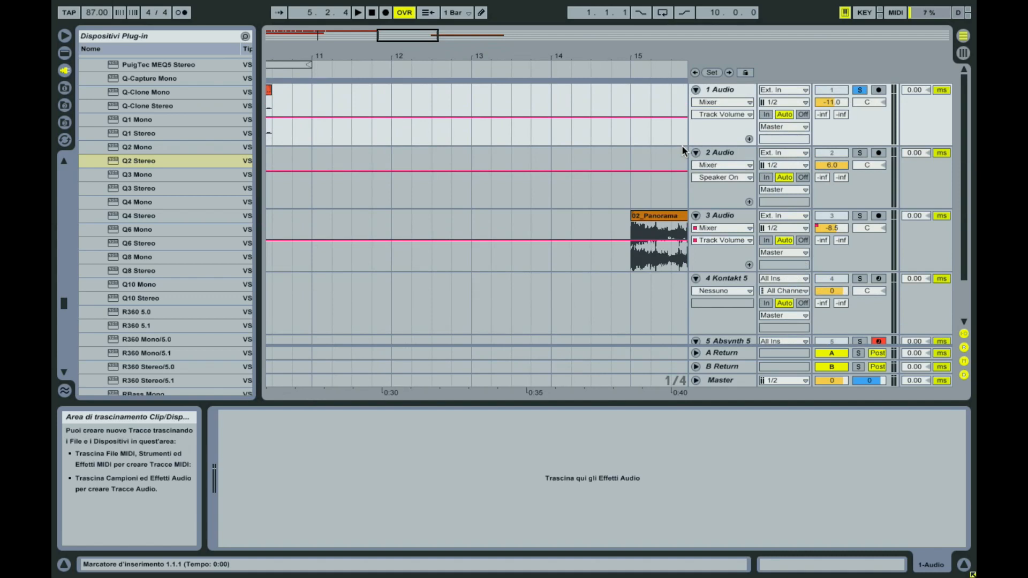
scroll(682, 146, right, 2)
click(859, 216)
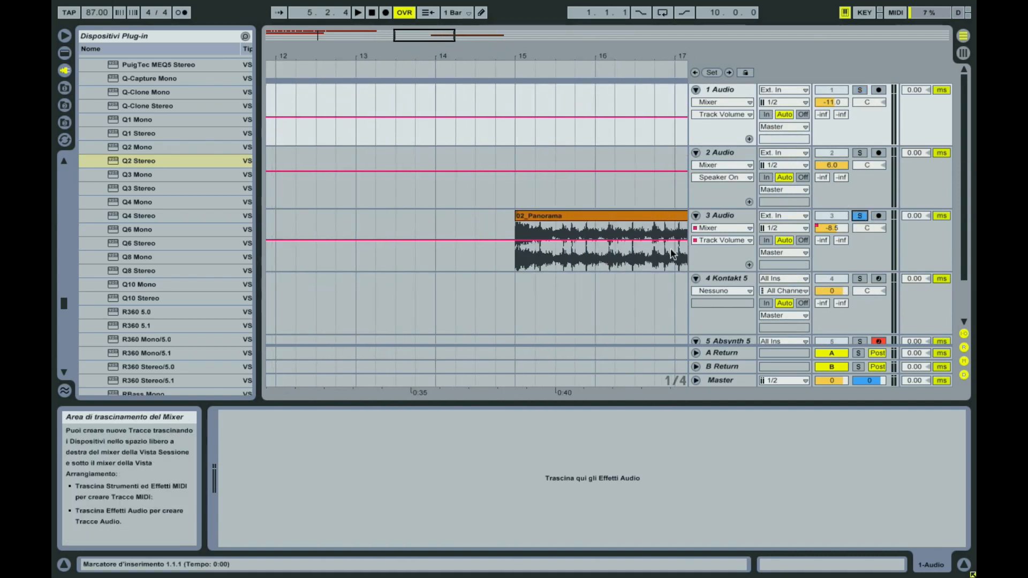
click(515, 255)
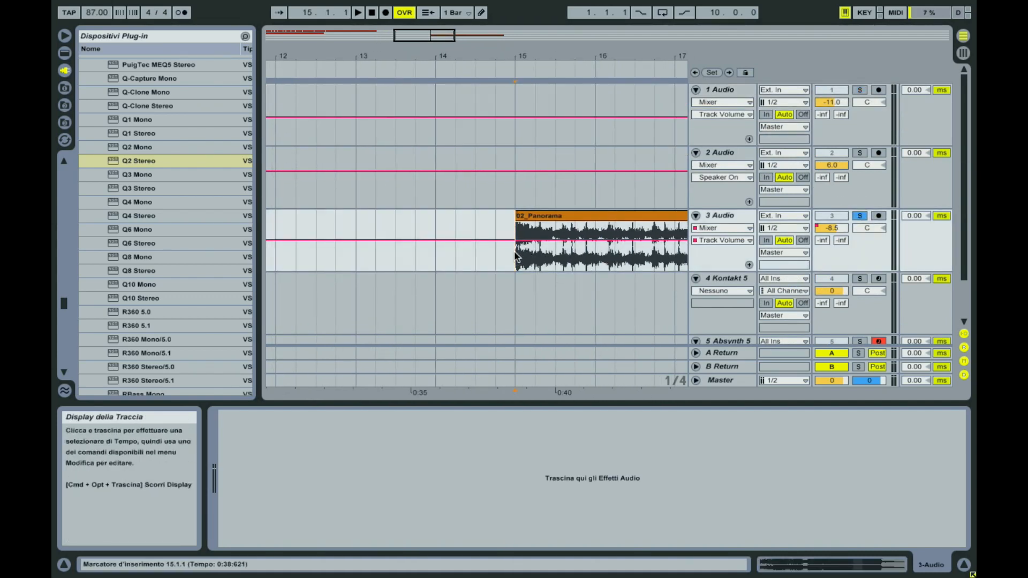
scroll(515, 255, right, 1)
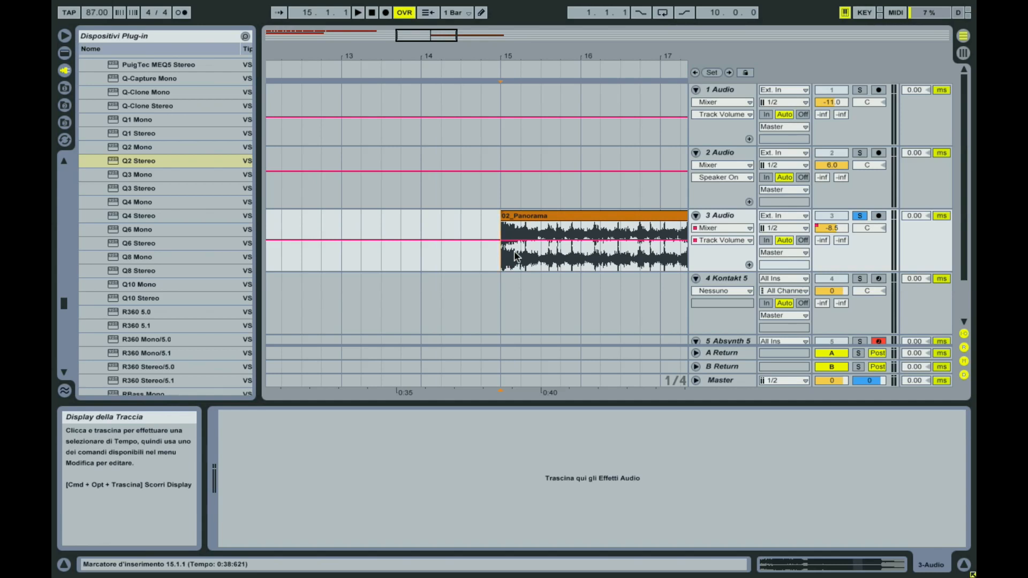
scroll(515, 256, right, 3)
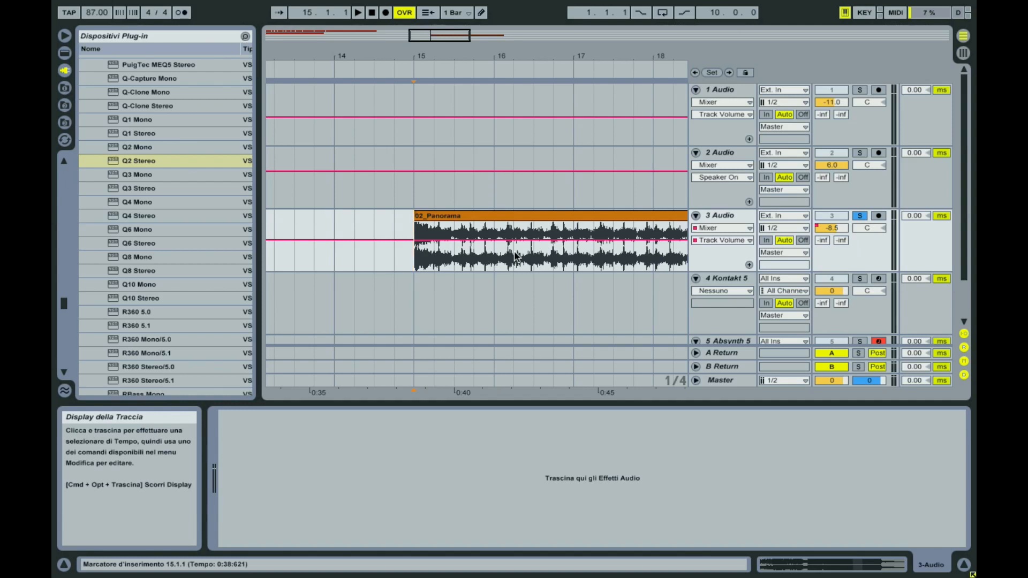
scroll(514, 255, right, 3)
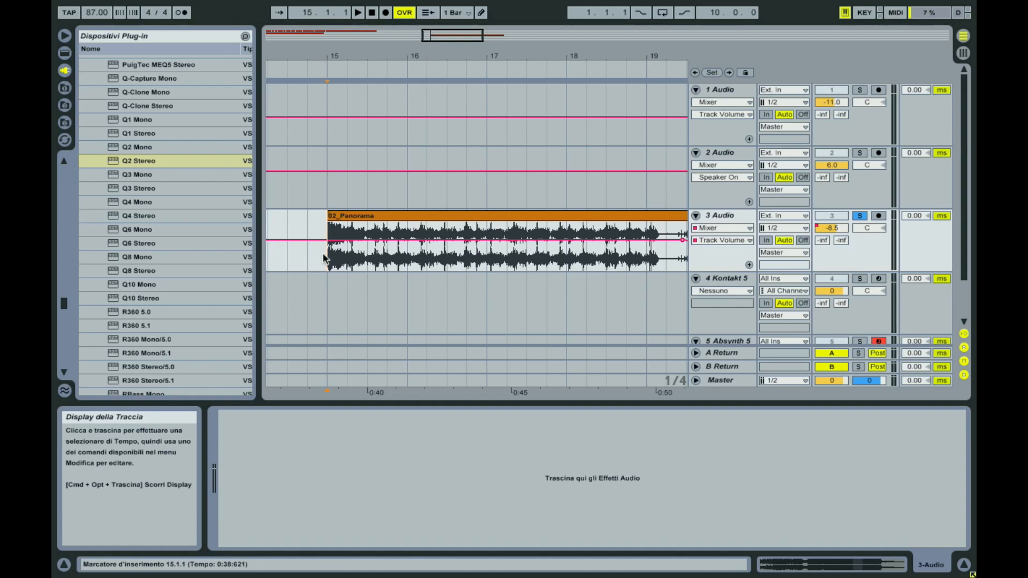
key(space)
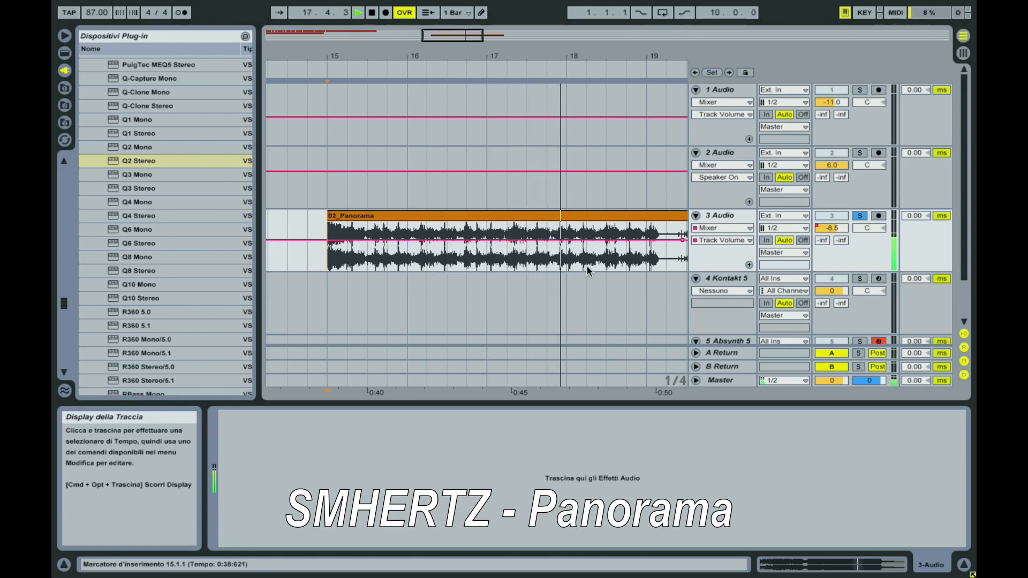
scroll(586, 265, down, 1)
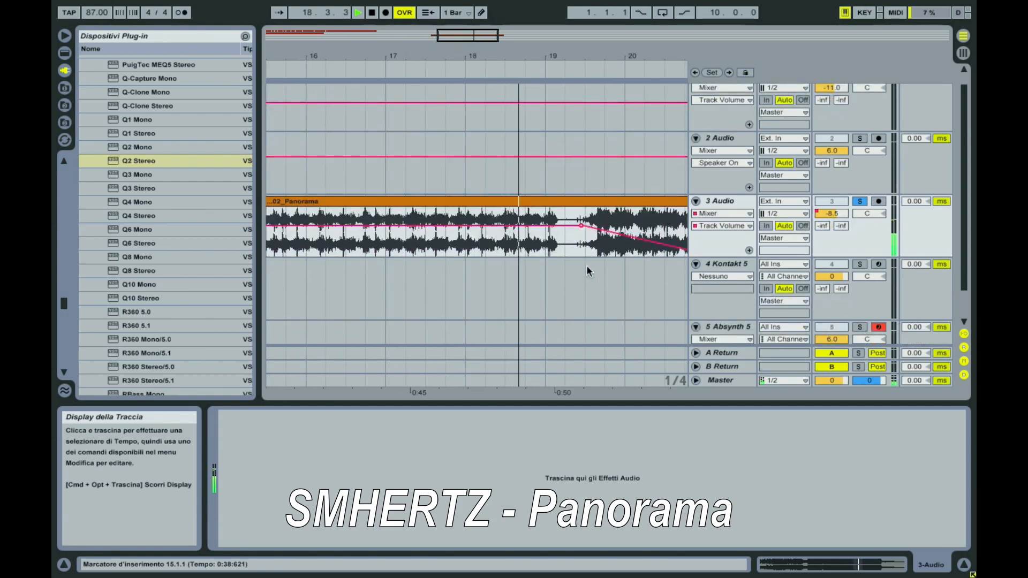